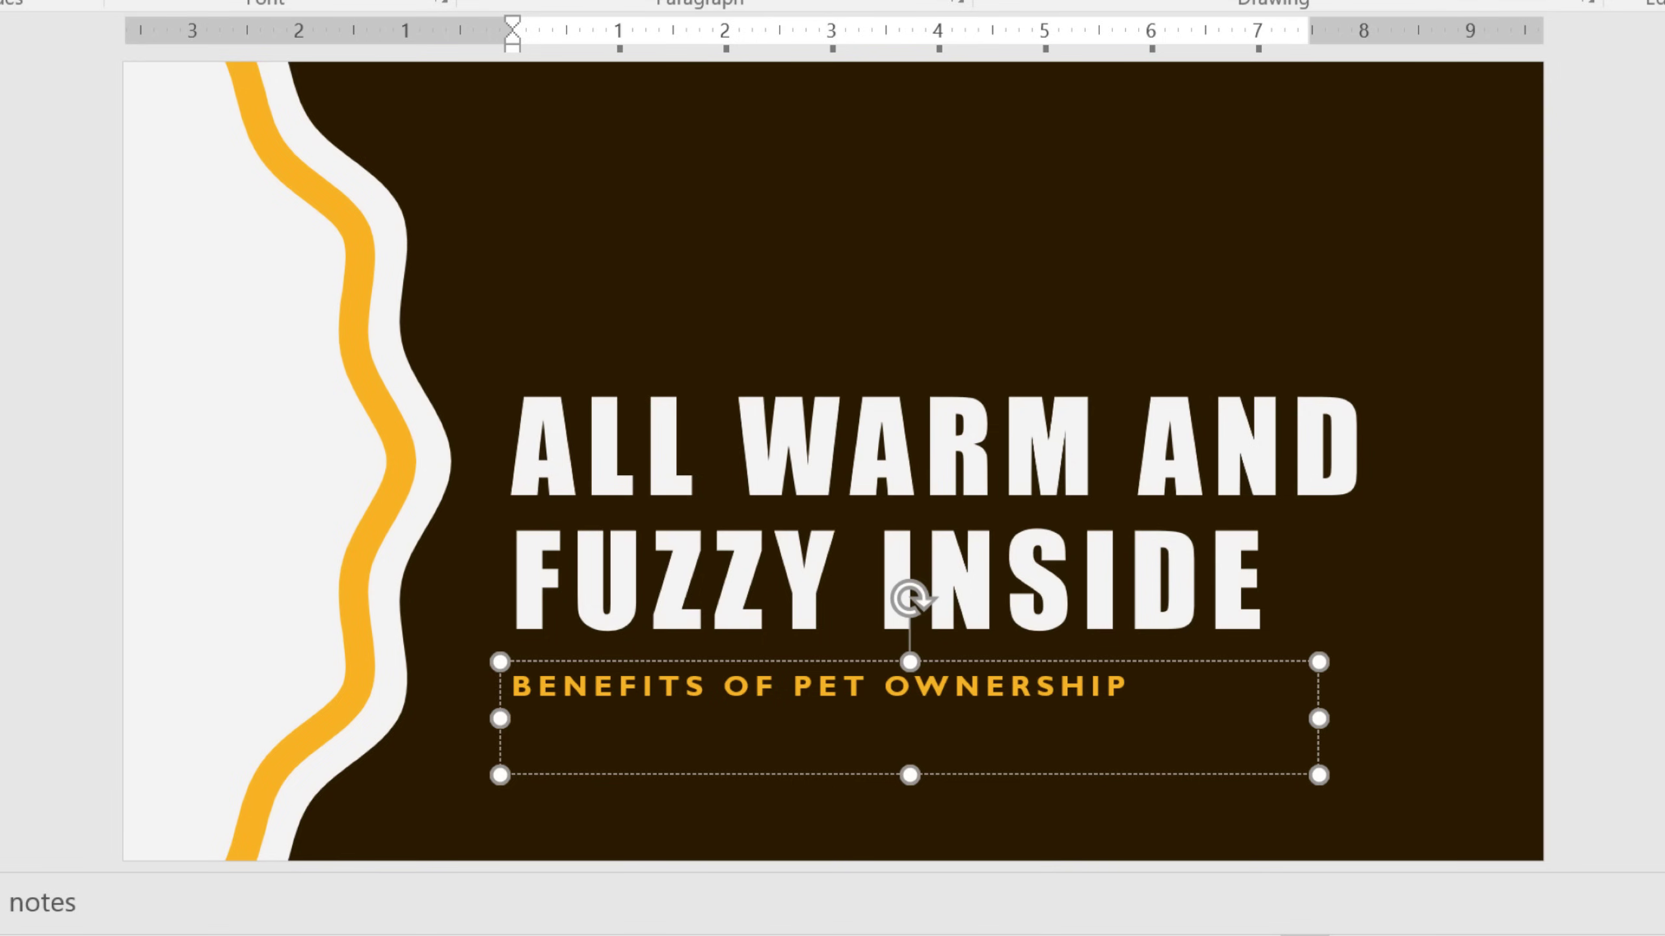
Select the BENEFITS OF PET OWNERSHIP subtitle, then select every object on the slide.
left_click_drag(1163, 688, 547, 688)
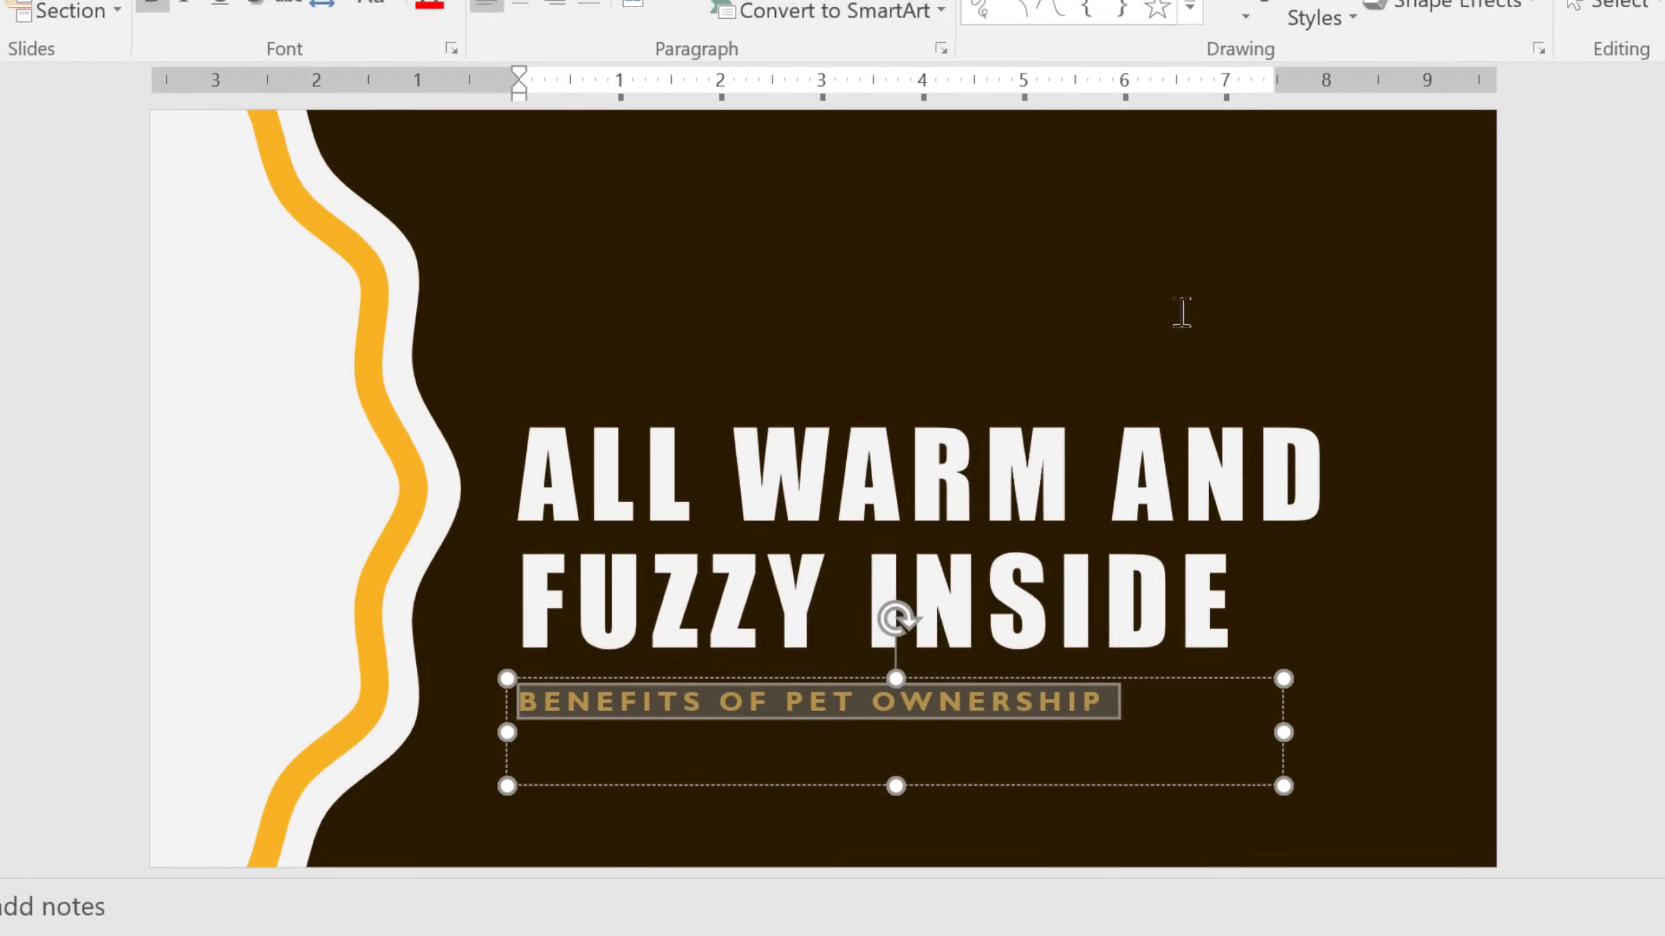
left_click(1635, 7)
left_click(1530, 122)
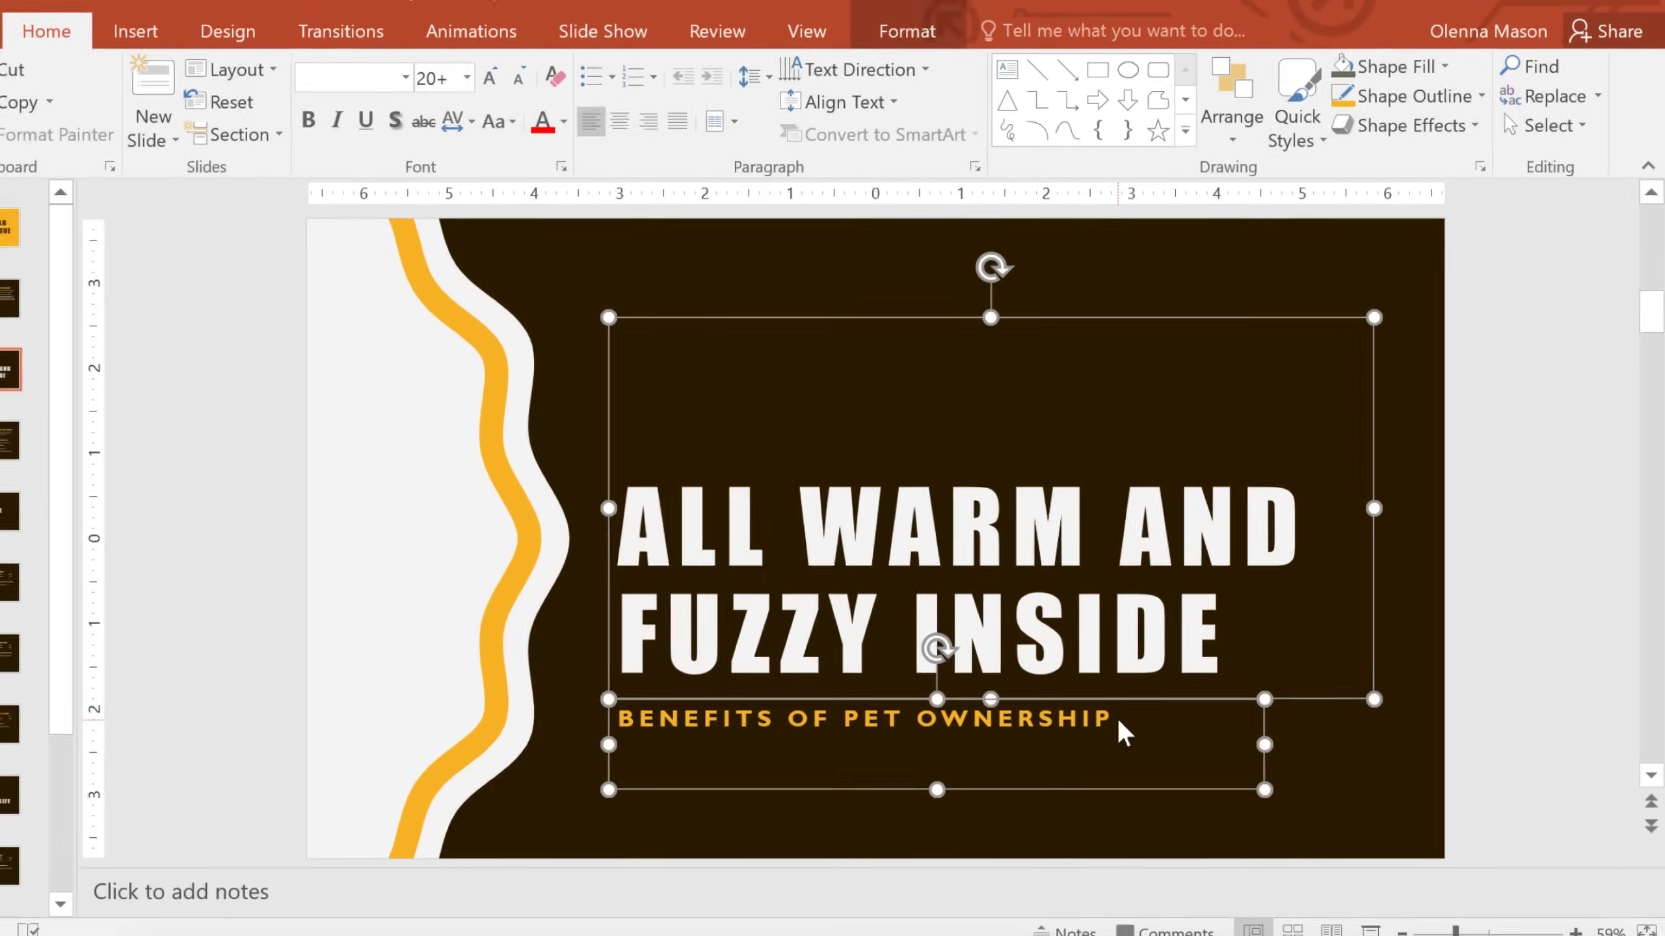
Copy BENEFITS OF PET OWNERSHIP and paste it before DID YOU KNOW? on the girl-with-cat slide.
left_click(1078, 722)
left_click_drag(1120, 714, 683, 722)
left_click(108, 139)
left_click(89, 446)
left_click(1121, 373)
left_click(31, 111)
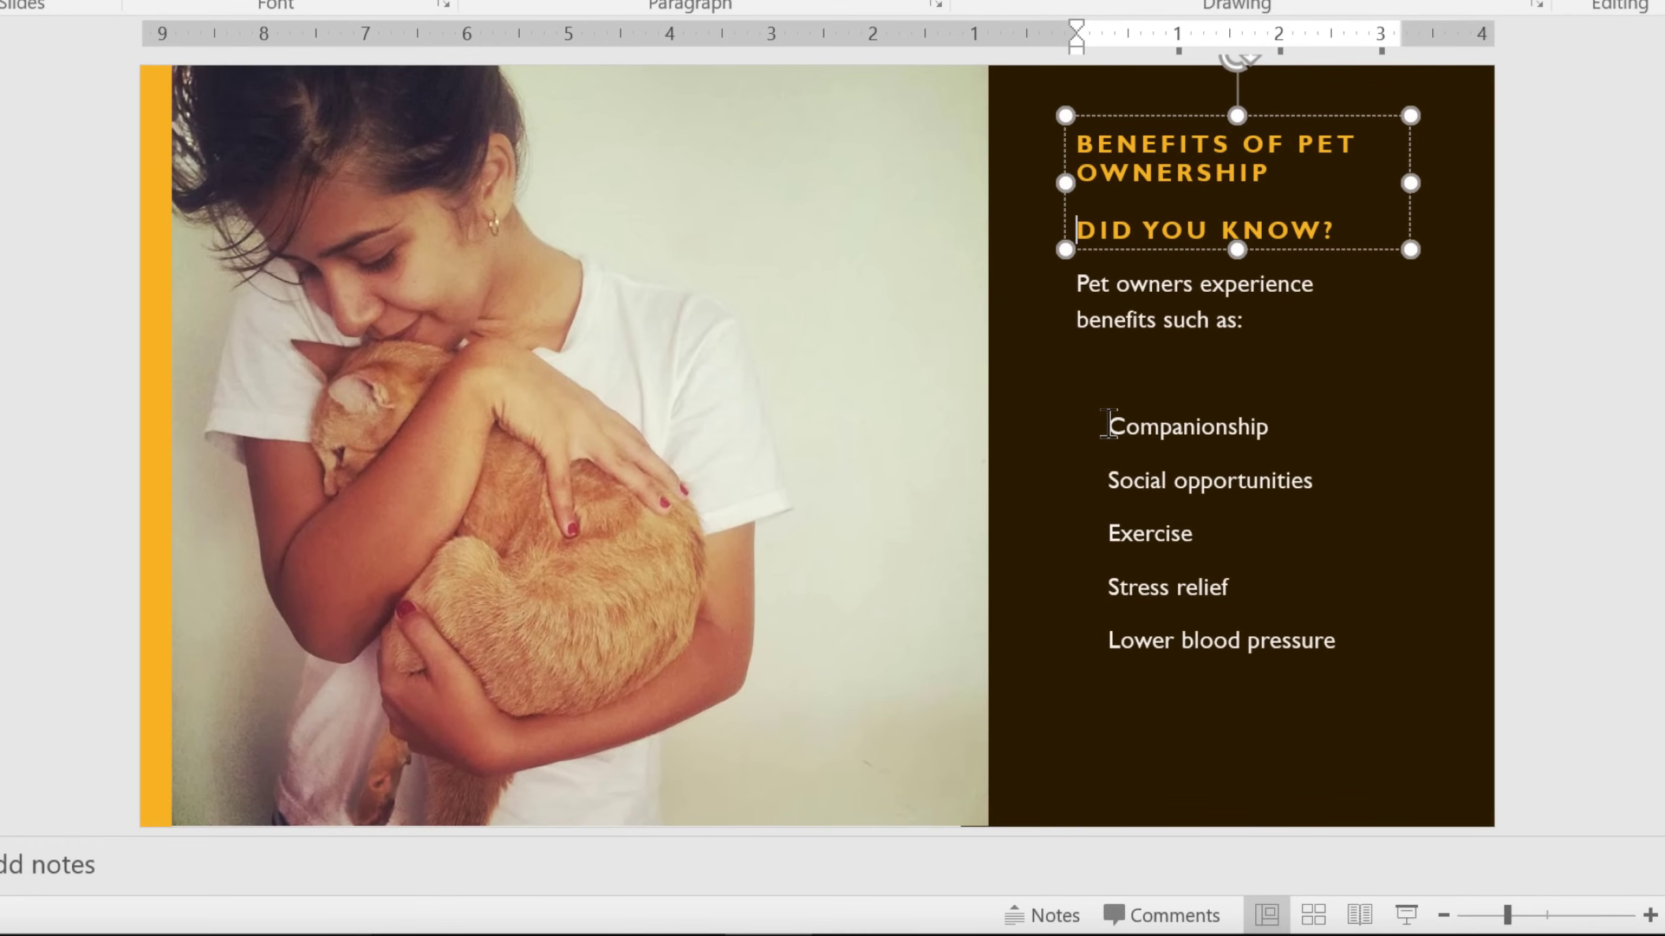
Cut Companionship and paste it, keeping source formatting, on a new line below Lower blood pressure.
left_click_drag(1108, 425, 1270, 425)
right_click(1254, 418)
left_click(1314, 239)
left_click(1358, 648)
right_click(1176, 650)
left_click(1245, 87)
Drag Social opportunities to the empty last line, undo the move, then redo it.
left_click(1108, 424)
left_click_drag(1129, 422, 1321, 440)
left_click_drag(1138, 435, 1136, 692)
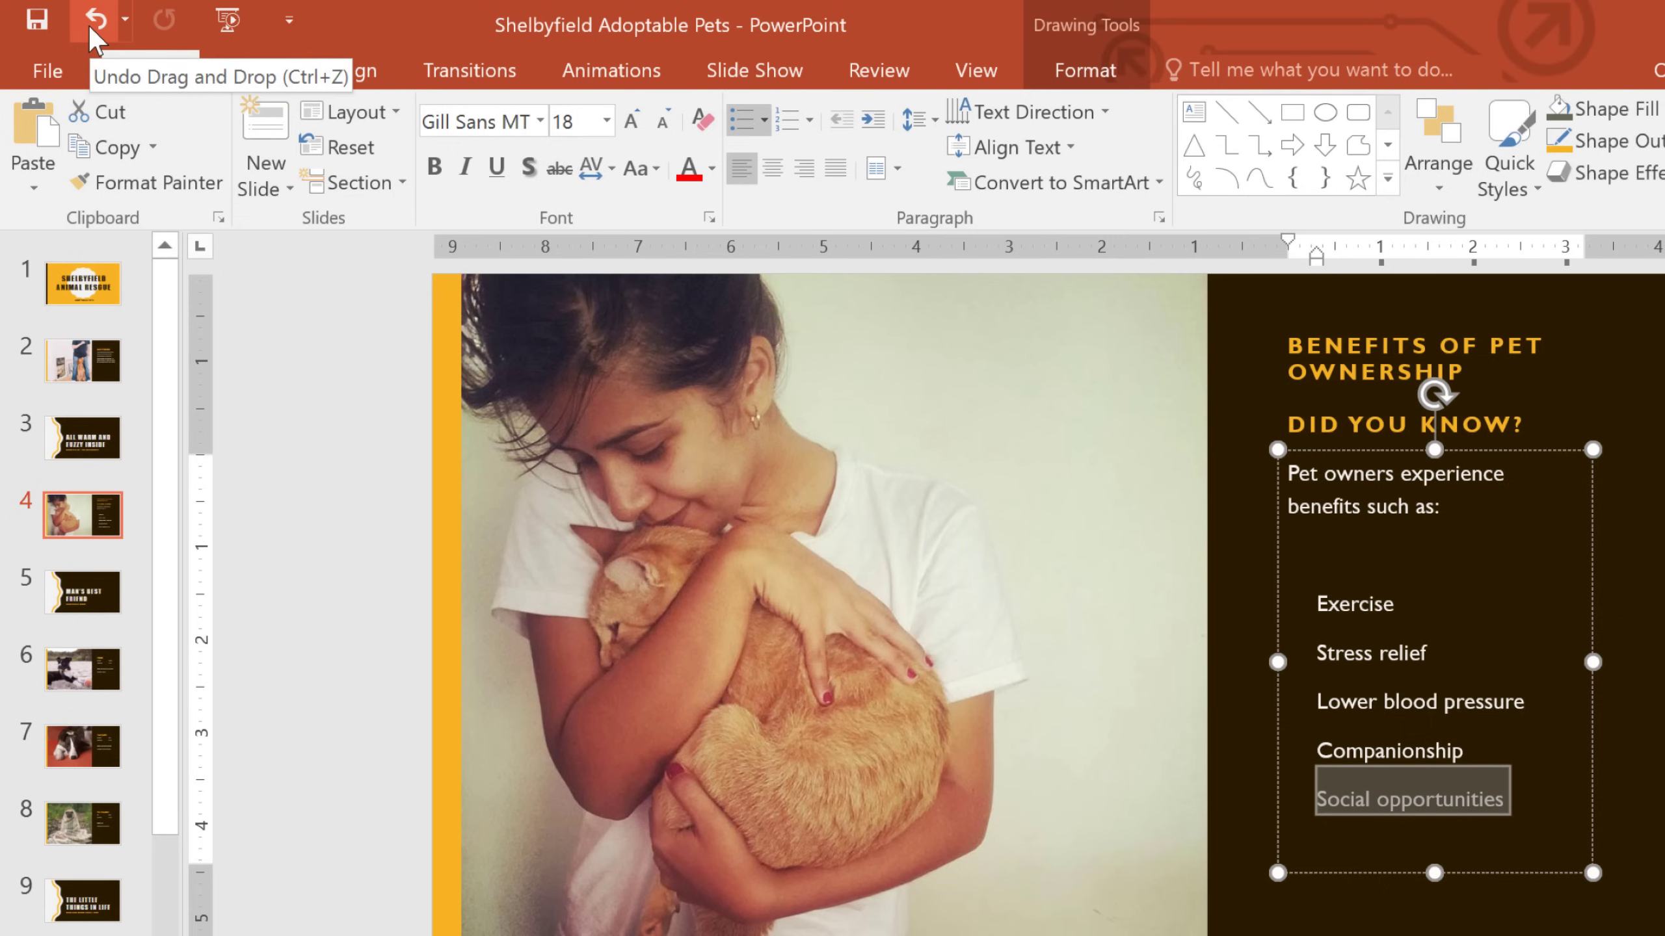
left_click(90, 30)
left_click(158, 27)
Select the whole list text box and colour its text pale blue-grey.
left_click(1237, 597)
left_click_drag(1122, 610, 1268, 755)
left_click(1083, 629)
left_click(516, 167)
left_click(492, 457)
Set the list text to Cambria, size 20, italic.
left_click(345, 121)
left_click_drag(668, 197, 675, 276)
left_click(359, 519)
left_click(411, 121)
left_click(371, 422)
left_click(273, 181)
Try right and justified alignment on the list, settle on centered, then view the vertical alignment options.
left_click(577, 169)
left_click(609, 169)
left_click(640, 169)
left_click(580, 169)
left_click(874, 149)
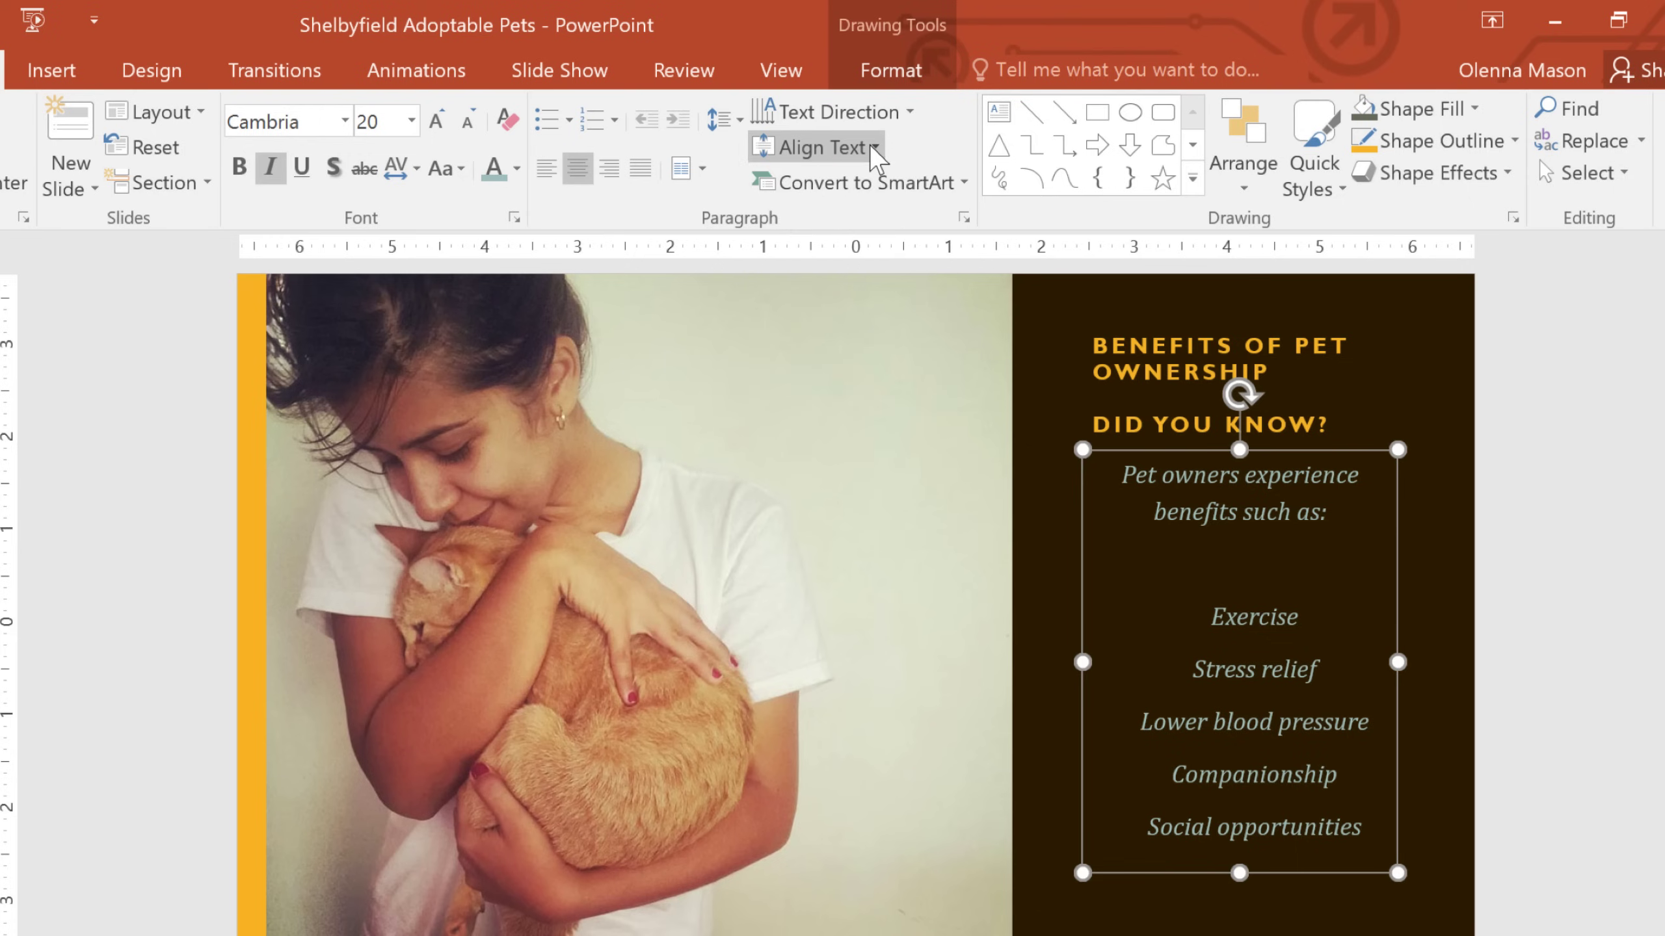